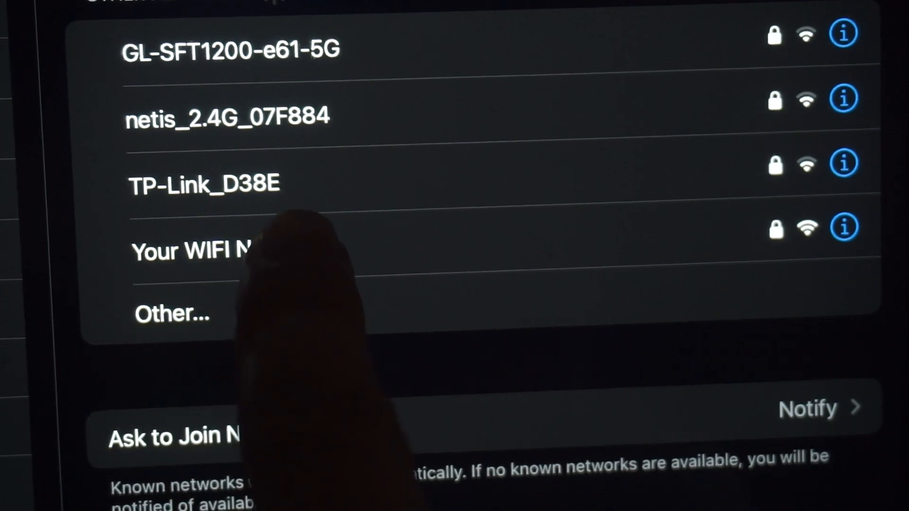
- Join the Wi-Fi network "Your WIFI Name" using its network password
{"action": "left_click", "coordinate": [223, 251]}
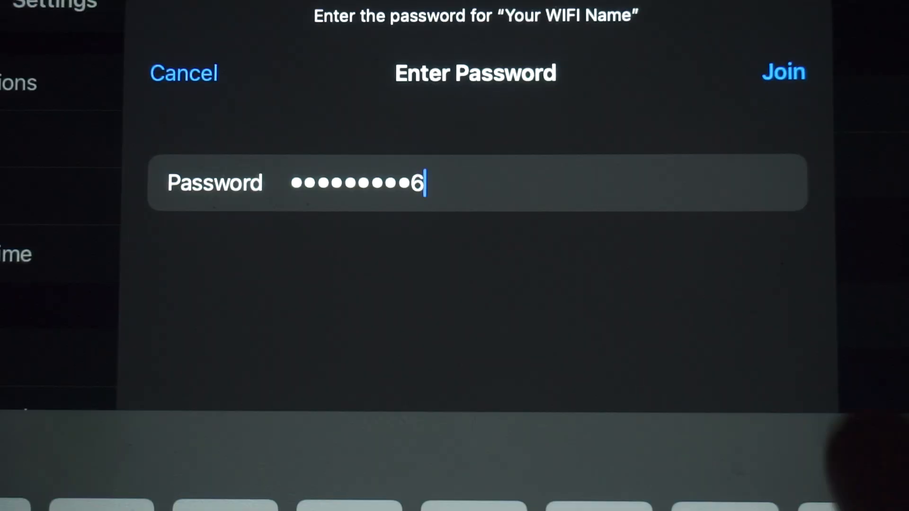
{"action": "left_click", "coordinate": [784, 72]}
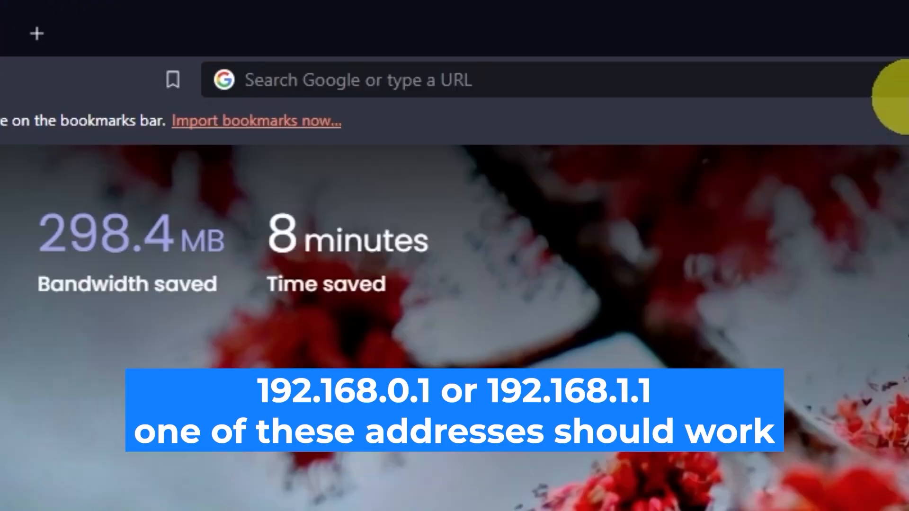
- Switch to the web browser and open the router's settings page at 192.168.0.1
{"action": "left_click", "coordinate": [449, 32]}
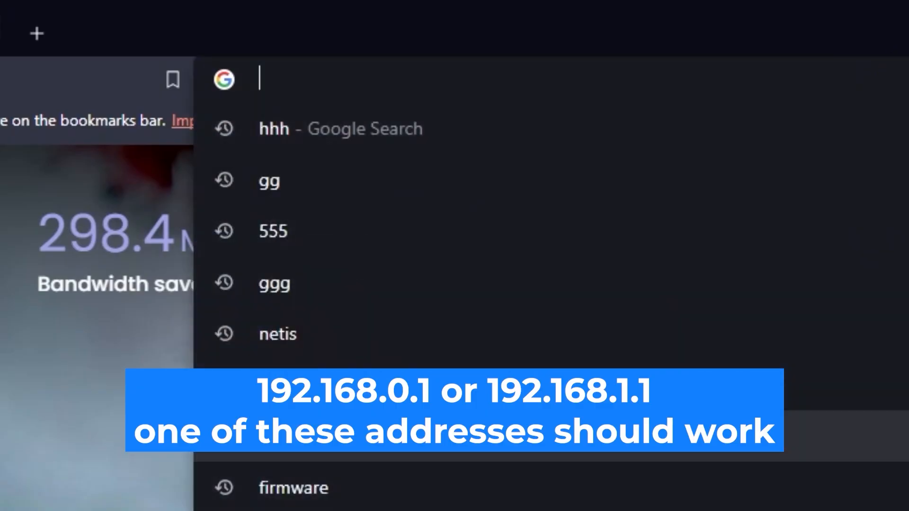
{"action": "type", "text": "192.168.0"}
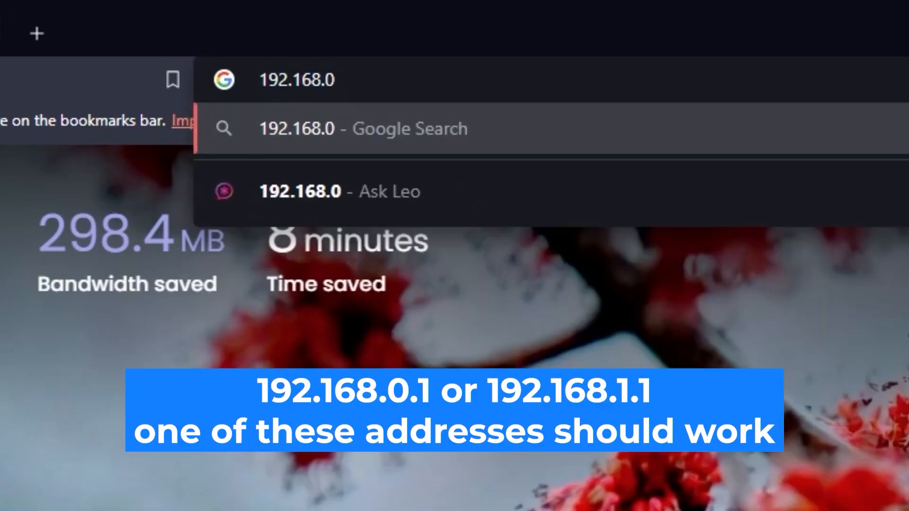
{"action": "type", "text": ".1"}
{"action": "key", "text": "Return"}
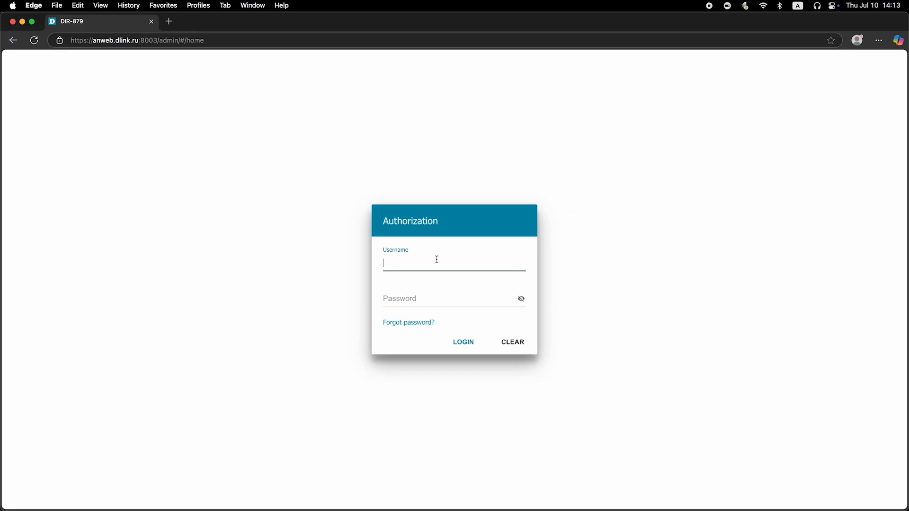
- Log in to the router with the username admin and its account password, revealing the password before submitting
{"action": "type", "text": "admin"}
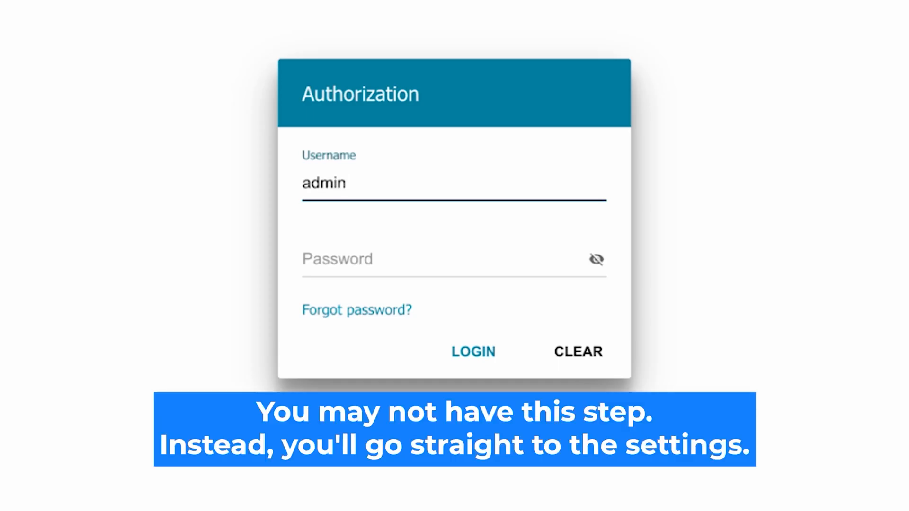
{"action": "left_click", "coordinate": [349, 260]}
{"action": "type", "text": "adssword"}
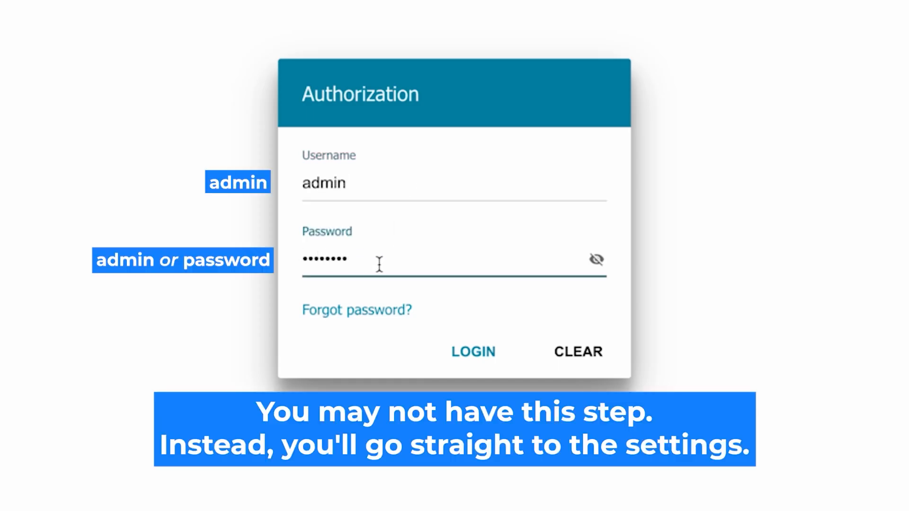
{"action": "left_click", "coordinate": [597, 260]}
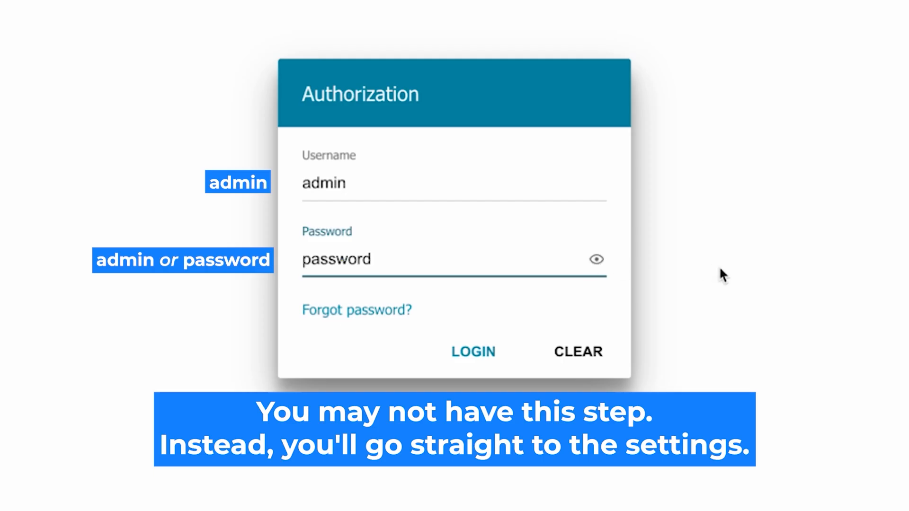
{"action": "left_click", "coordinate": [460, 351]}
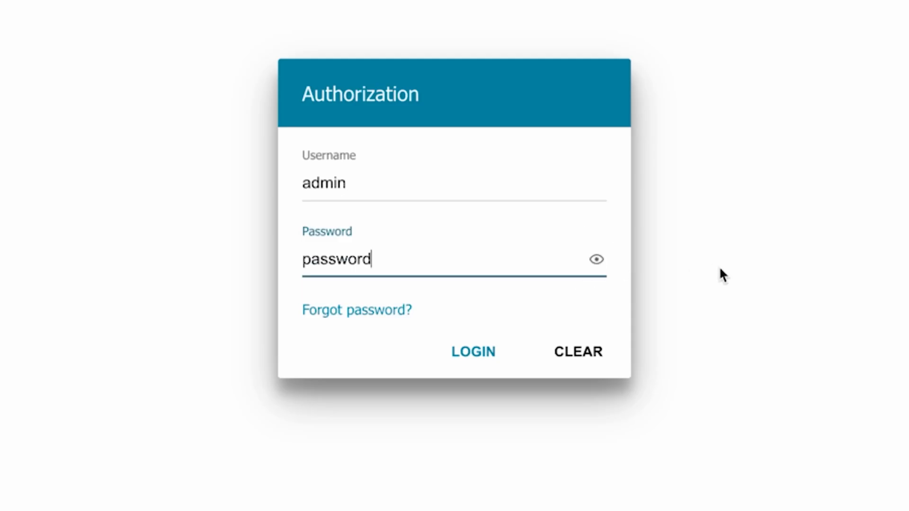
{"action": "left_click", "coordinate": [454, 351]}
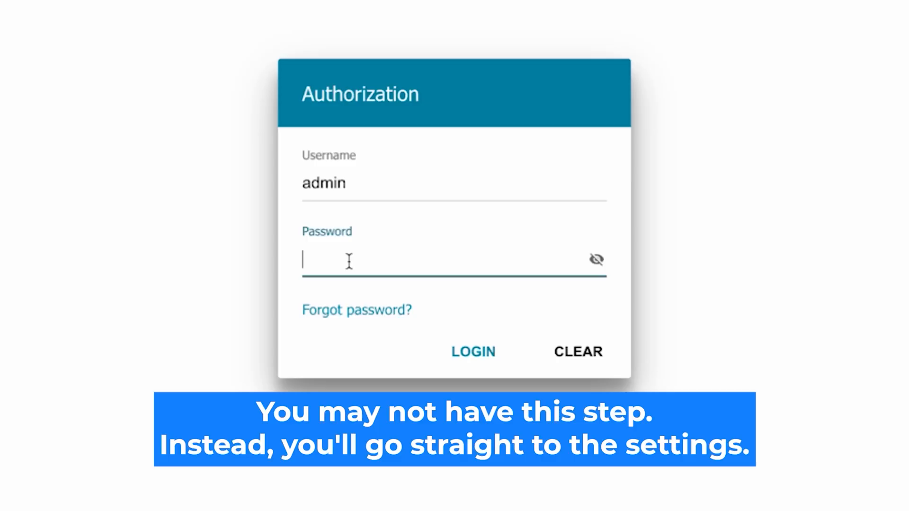
- Enter the router's admin account password again, reveal it and submit the login
{"action": "type", "text": "•••••••"}
{"action": "type", "text": "d"}
{"action": "left_click", "coordinate": [596, 259]}
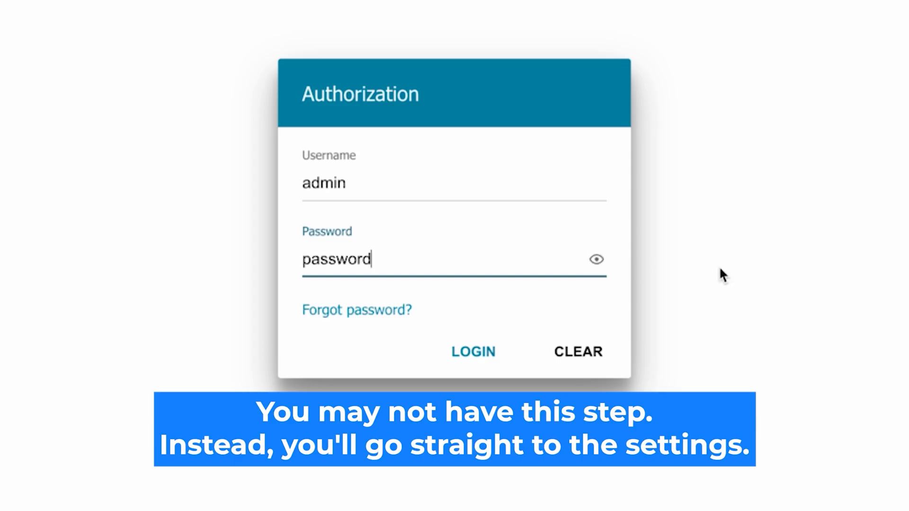
{"action": "left_click", "coordinate": [456, 351]}
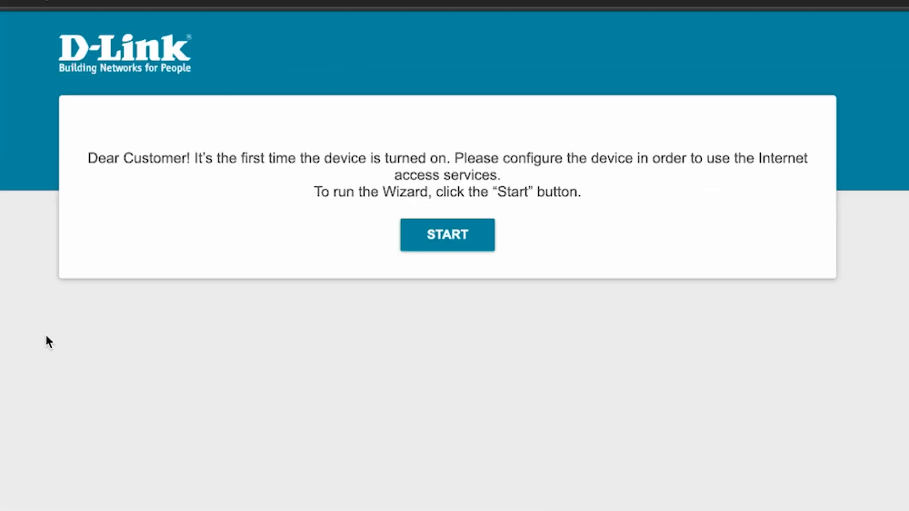
- Start the setup wizard, accept English as the language and continue configuration with the Wizard
{"action": "left_click", "coordinate": [457, 249]}
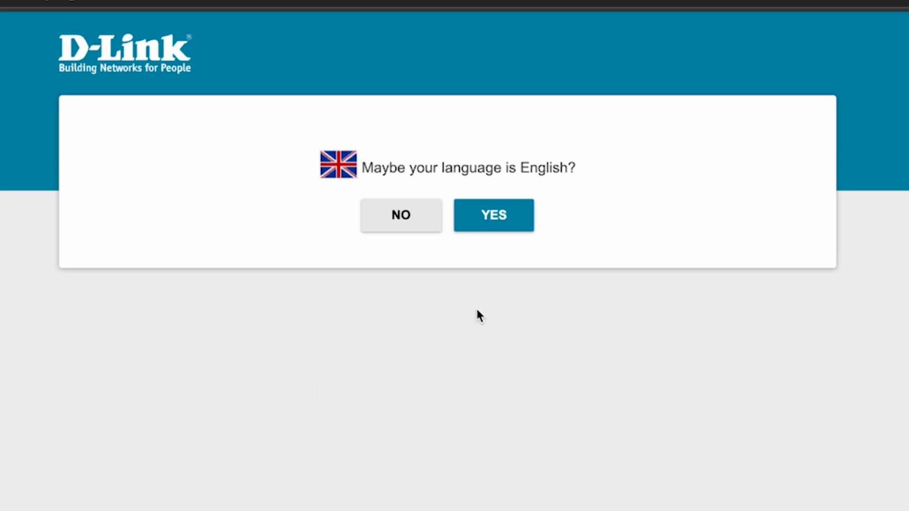
{"action": "left_click", "coordinate": [510, 217]}
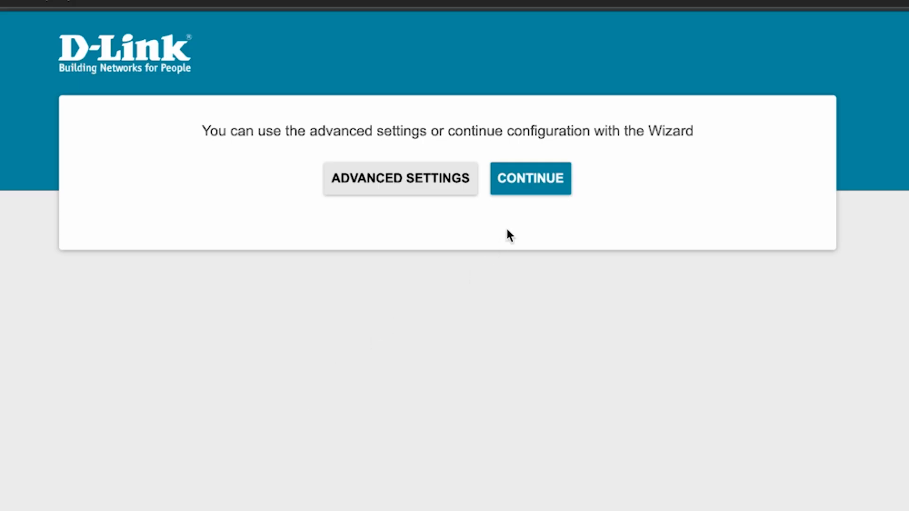
{"action": "left_click", "coordinate": [534, 178]}
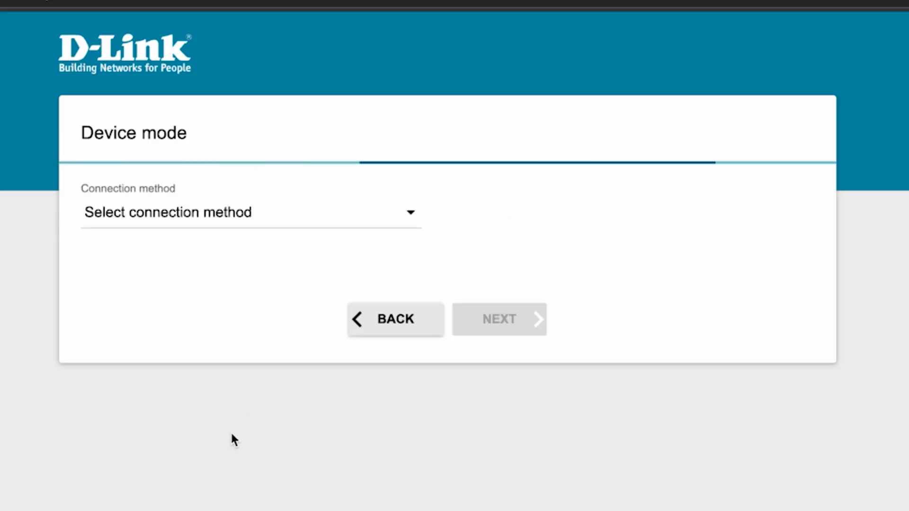
- Set the device mode to Wired connection with Router as the work mode, and proceed to the next wizard page
{"action": "left_click", "coordinate": [364, 219]}
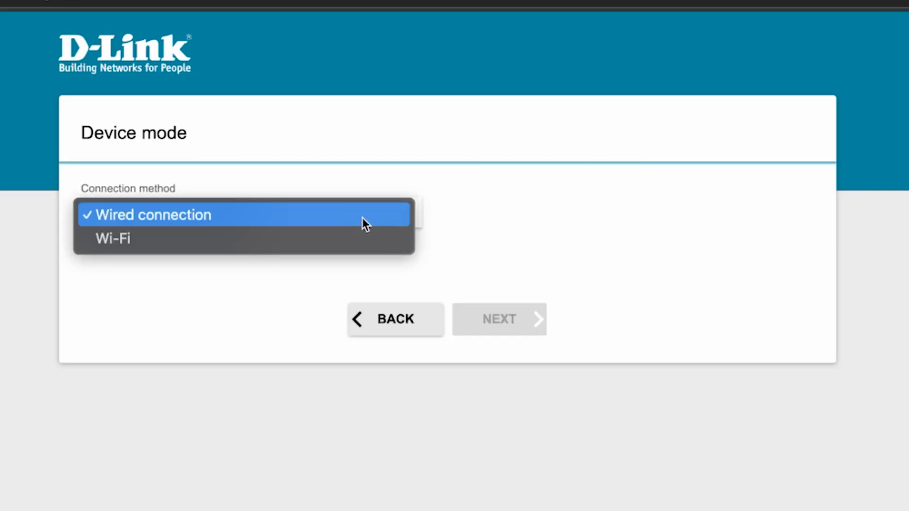
{"action": "left_click", "coordinate": [165, 215]}
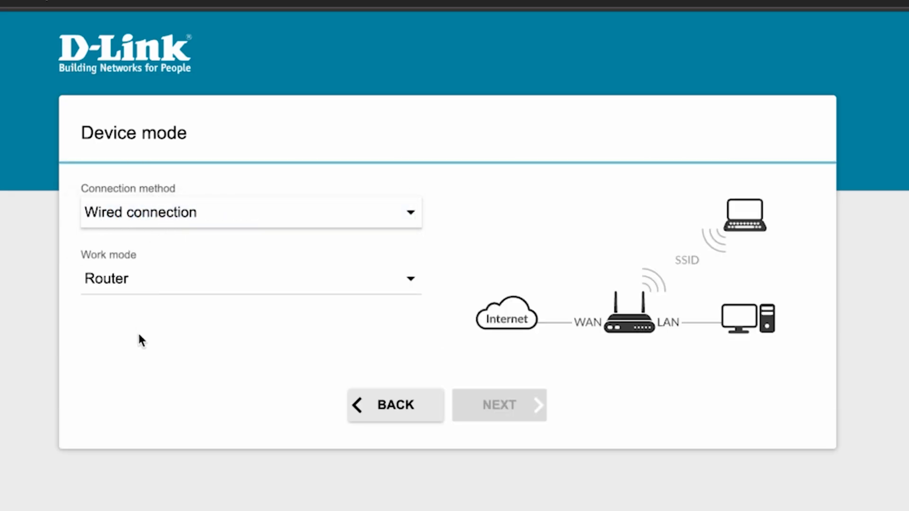
{"action": "left_click", "coordinate": [325, 280]}
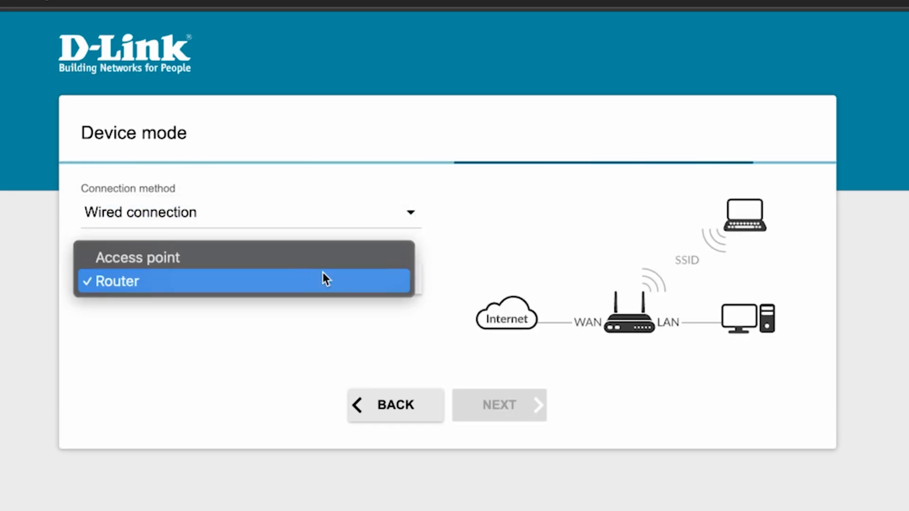
{"action": "left_click", "coordinate": [147, 280]}
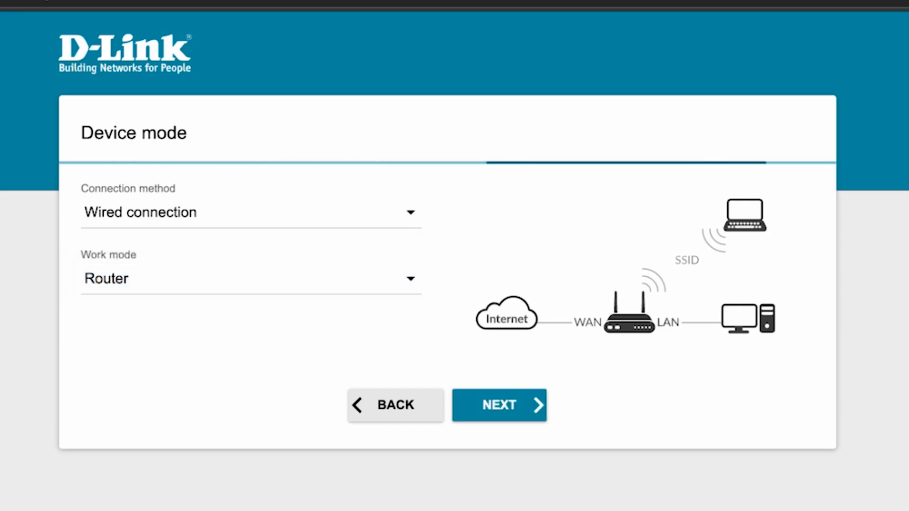
{"action": "left_click", "coordinate": [500, 404]}
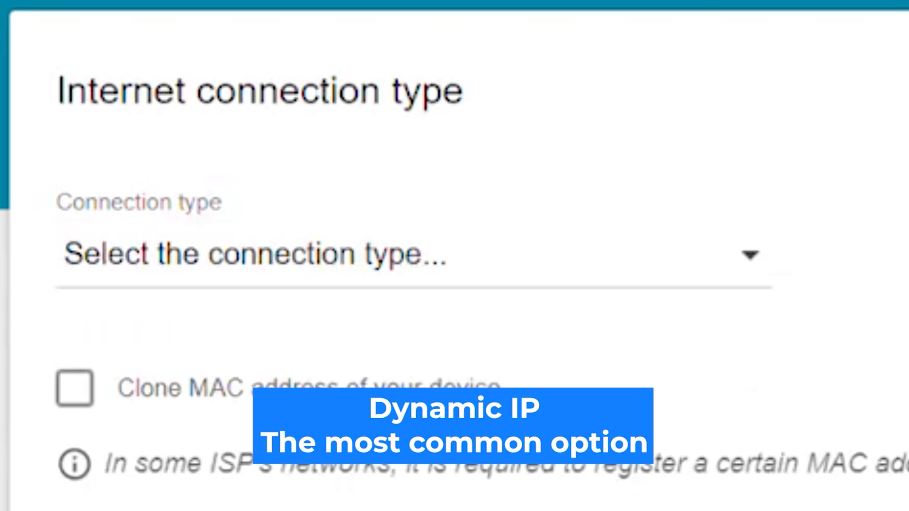
- Set the Internet connection type to Dynamic IPv4 and proceed to the wireless network settings
{"action": "left_click", "coordinate": [653, 270]}
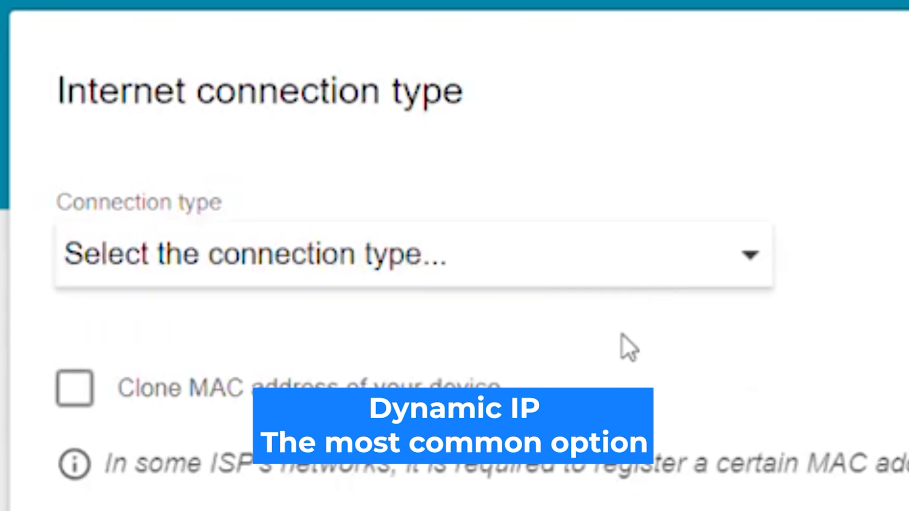
{"action": "left_click", "coordinate": [633, 330]}
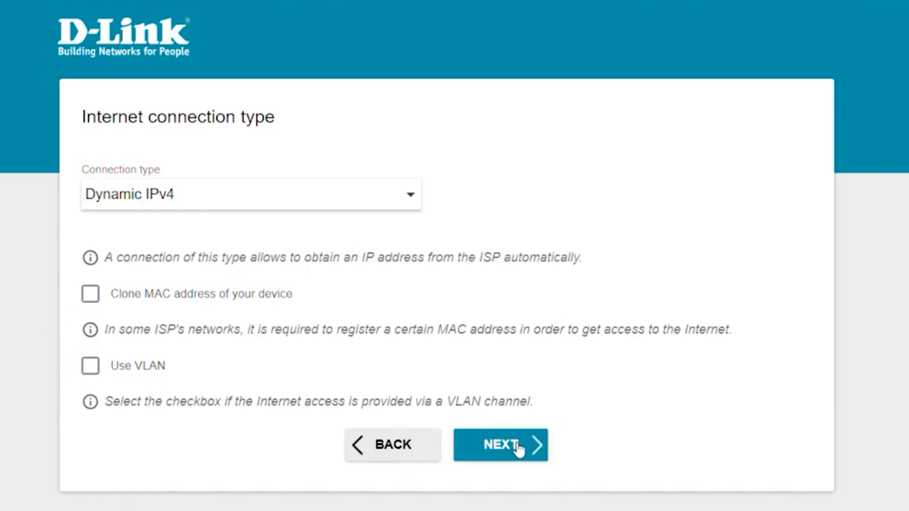
{"action": "left_click", "coordinate": [518, 448]}
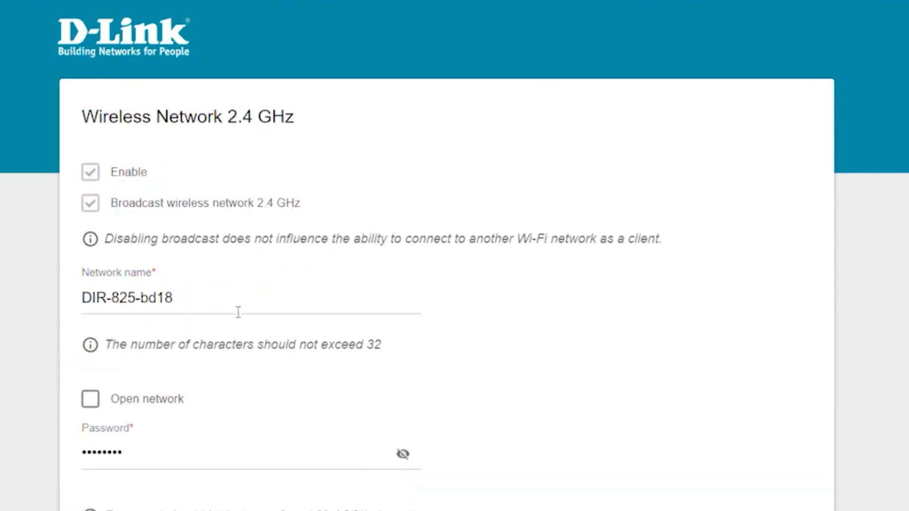
- Rename the 2.4 GHz wireless network to "Change your Network Name"
{"action": "left_click_drag", "start_coordinate": [232, 303], "coordinate": [78, 299]}
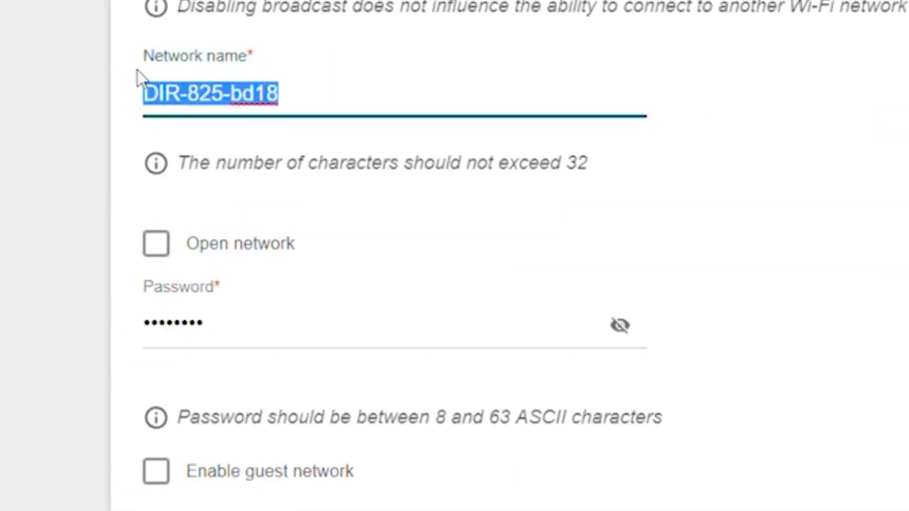
{"action": "key", "text": "BackSpace"}
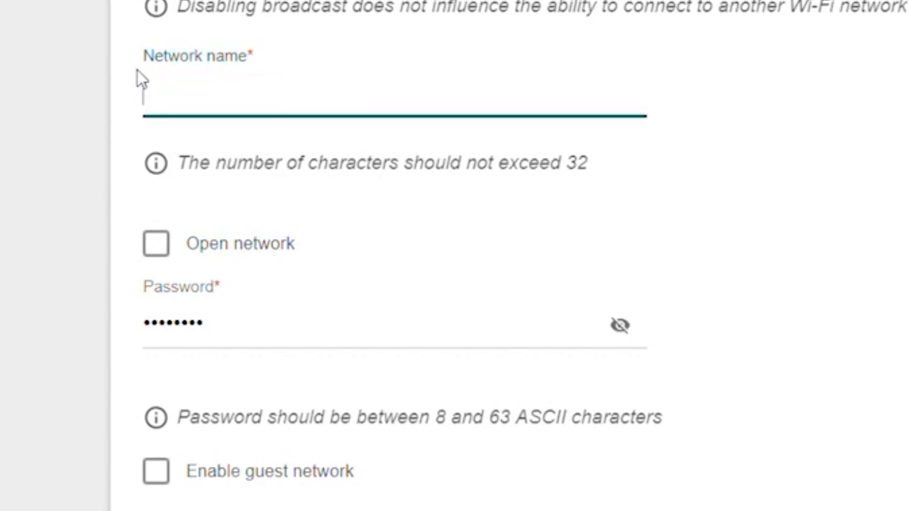
{"action": "type", "text": "Chang"}
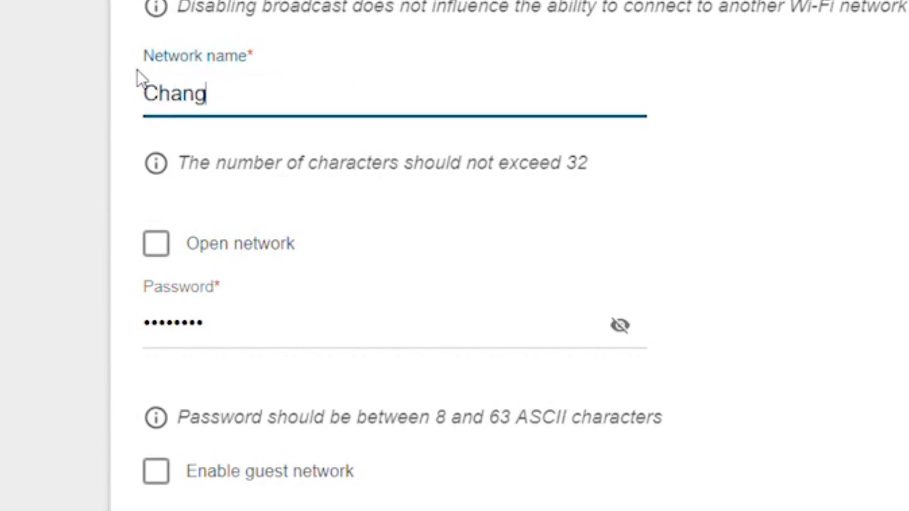
{"action": "type", "text": "e your Network Name"}
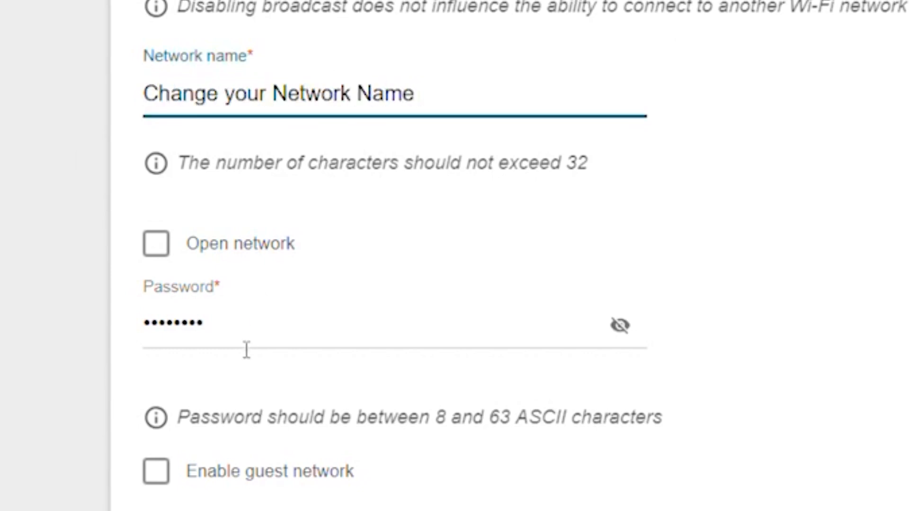
- Replace the 2.4 GHz network's password with a new one, check it in plain text and proceed to the 5 GHz settings
{"action": "key", "text": "Tab"}
{"action": "key", "text": "BackSpace"}
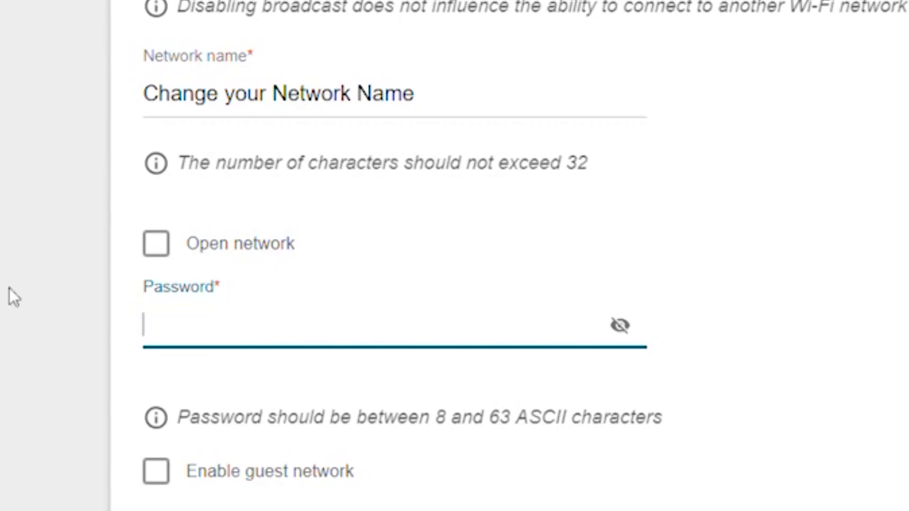
{"action": "type", "text": "•••••••••••password"}
{"action": "left_click", "coordinate": [455, 249]}
{"action": "left_click", "coordinate": [456, 250]}
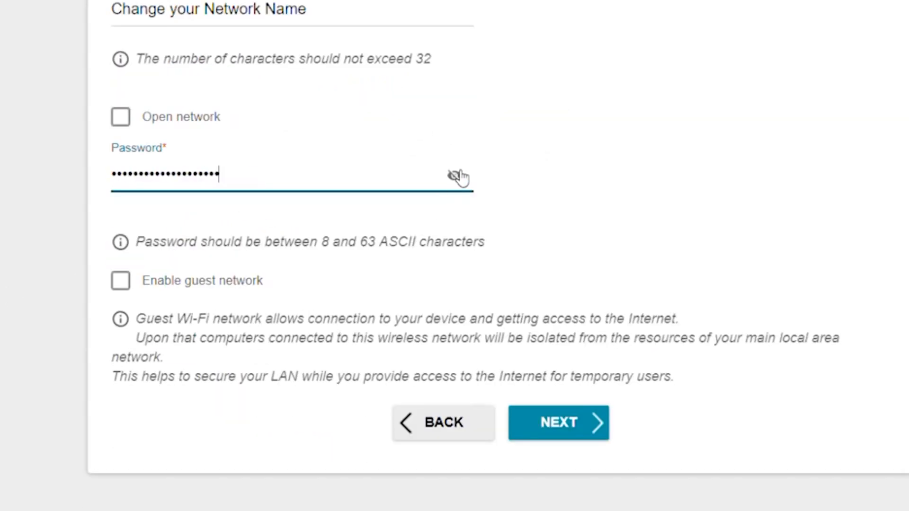
{"action": "left_click", "coordinate": [584, 432]}
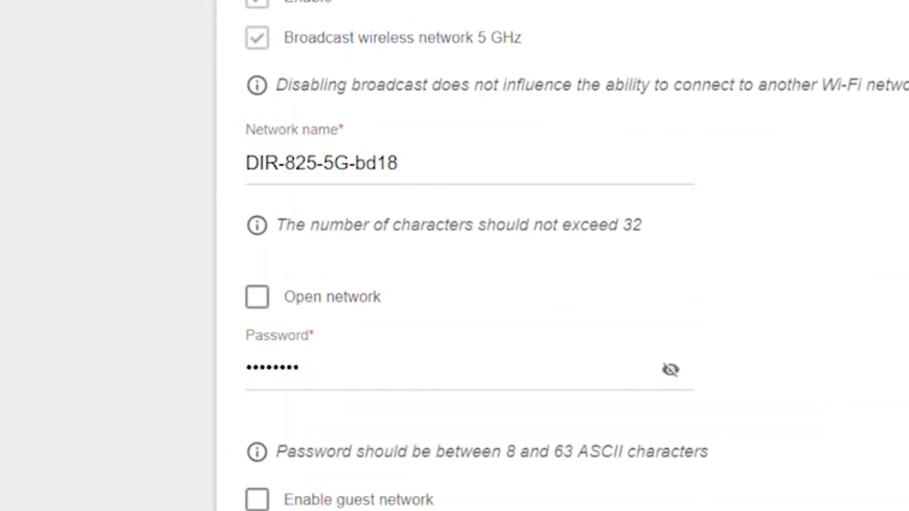
- Rename the 5 GHz wireless network to "Change your Network Name"
{"action": "left_click_drag", "start_coordinate": [401, 163], "coordinate": [191, 154]}
{"action": "type", "text": "Change your Network Name"}
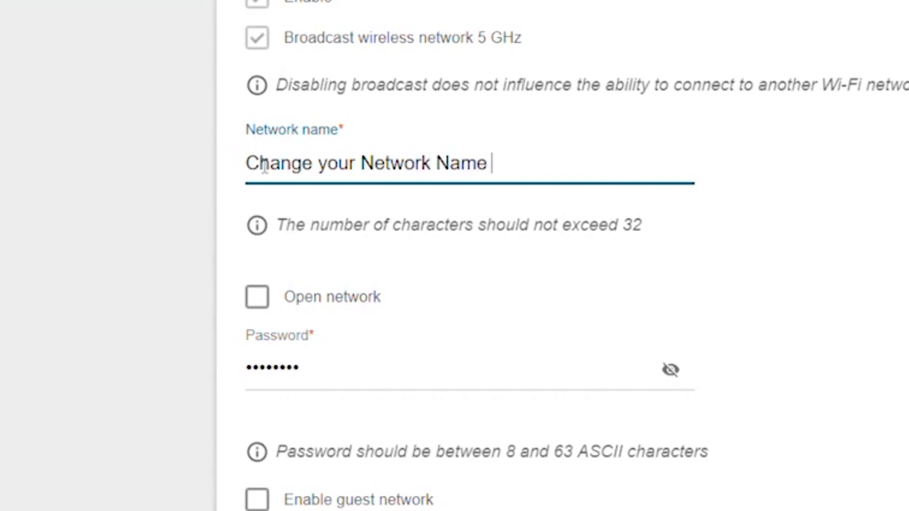
- Replace the 5 GHz network's password with a new one, check it in plain text and proceed to the next wizard page
{"action": "left_click_drag", "start_coordinate": [326, 368], "coordinate": [149, 340]}
{"action": "key", "text": "BackSpace"}
{"action": "type", "text": "••••••••••••••••••••"}
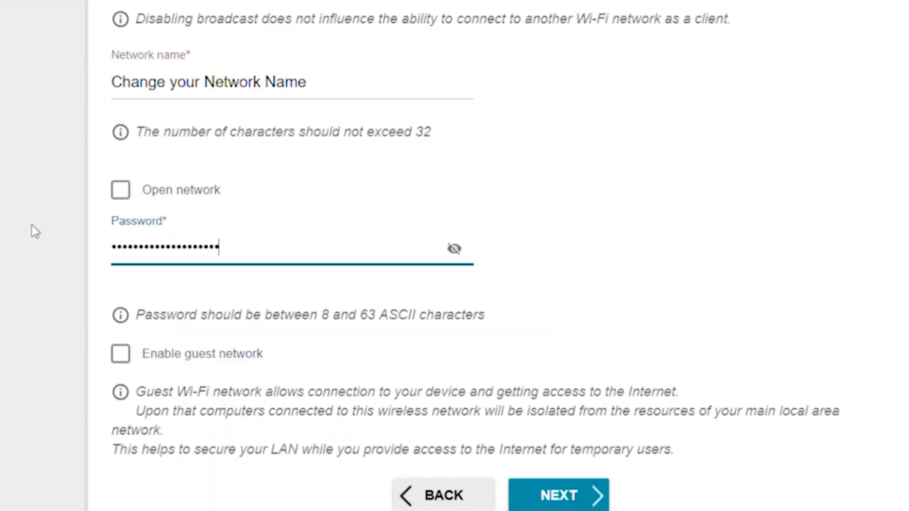
{"action": "double_click", "coordinate": [671, 370]}
{"action": "left_click", "coordinate": [574, 497]}
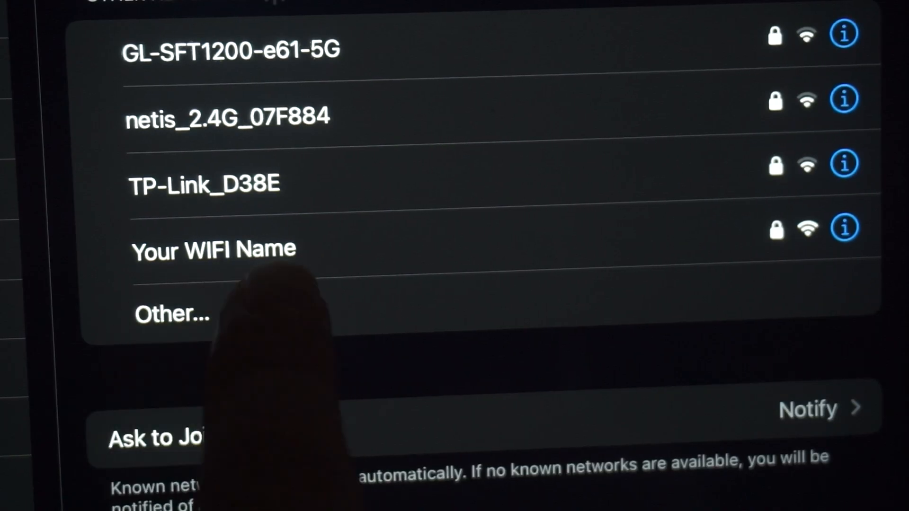
- Switch to the device's Wi-Fi settings and select the network "Your WIFI Name" to reconnect
{"action": "left_click", "coordinate": [256, 249]}
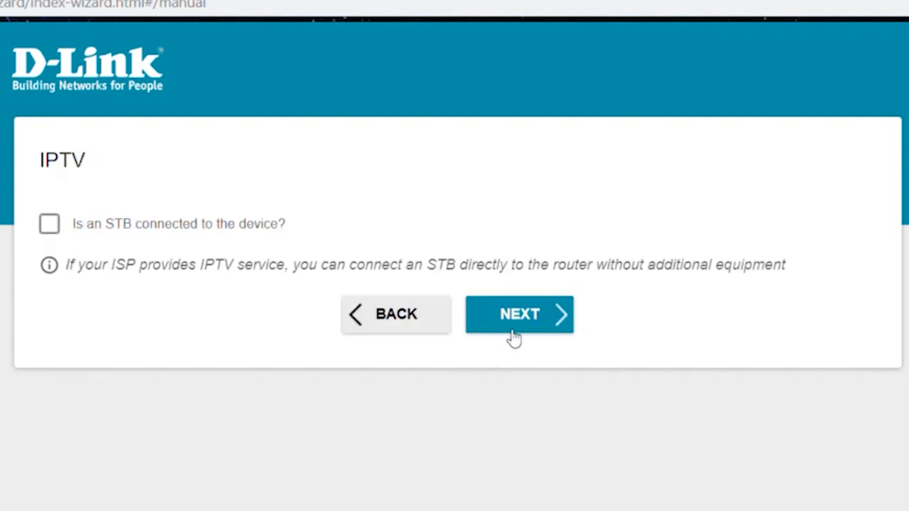
- Return to the router wizard and continue past the IPTV page with no STB connected
{"action": "left_click", "coordinate": [528, 315]}
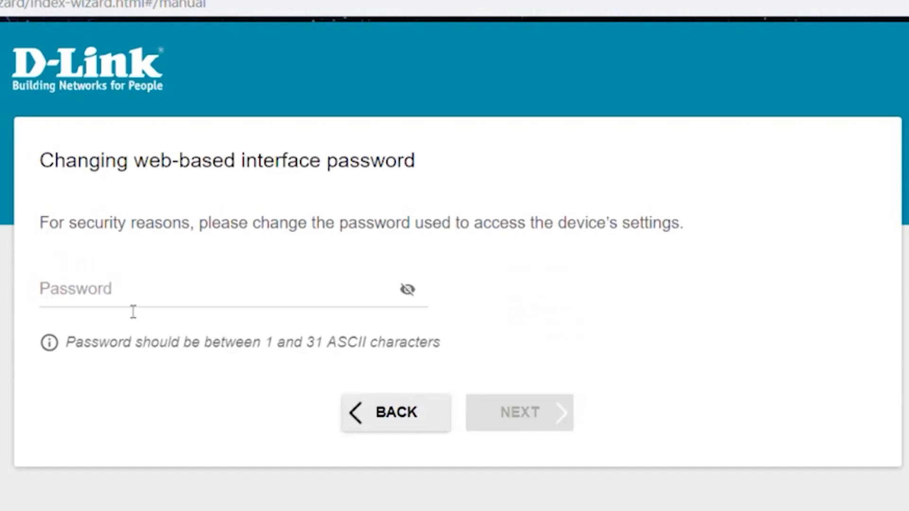
- Set a new password for the web-based interface, check it in plain text, and apply the summarized router configuration
{"action": "left_click", "coordinate": [156, 293]}
{"action": "type", "text": "******"}
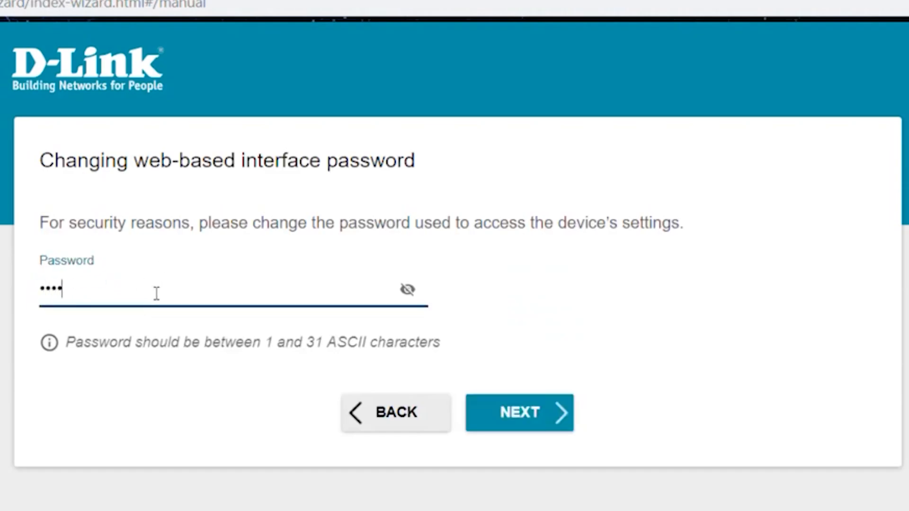
{"action": "left_click", "coordinate": [409, 290]}
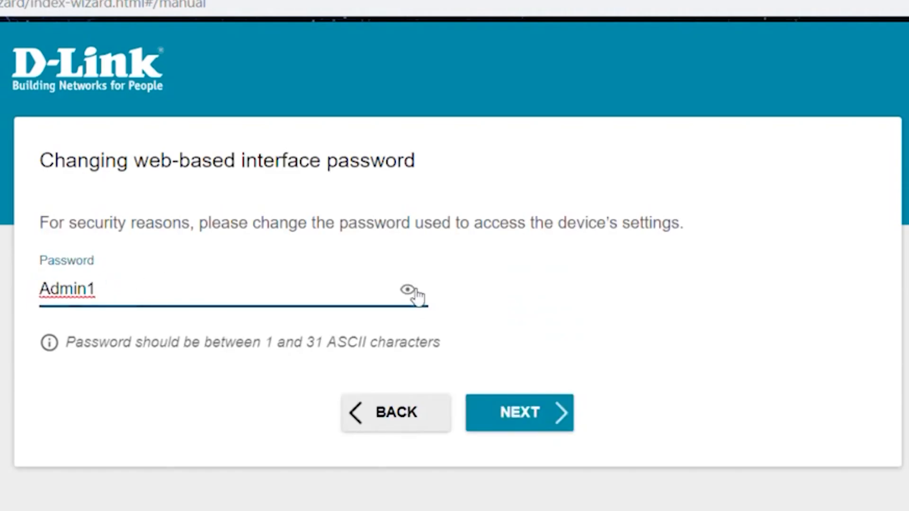
{"action": "left_click", "coordinate": [433, 289]}
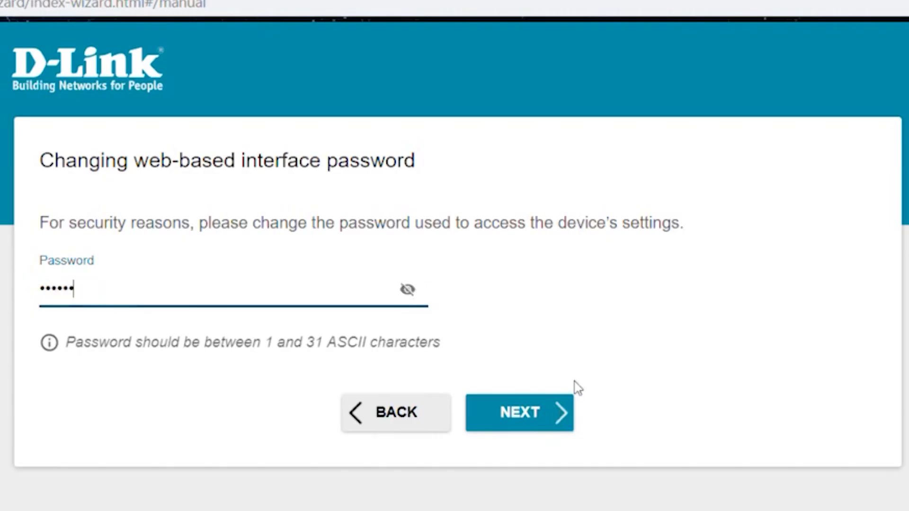
{"action": "left_click", "coordinate": [559, 414]}
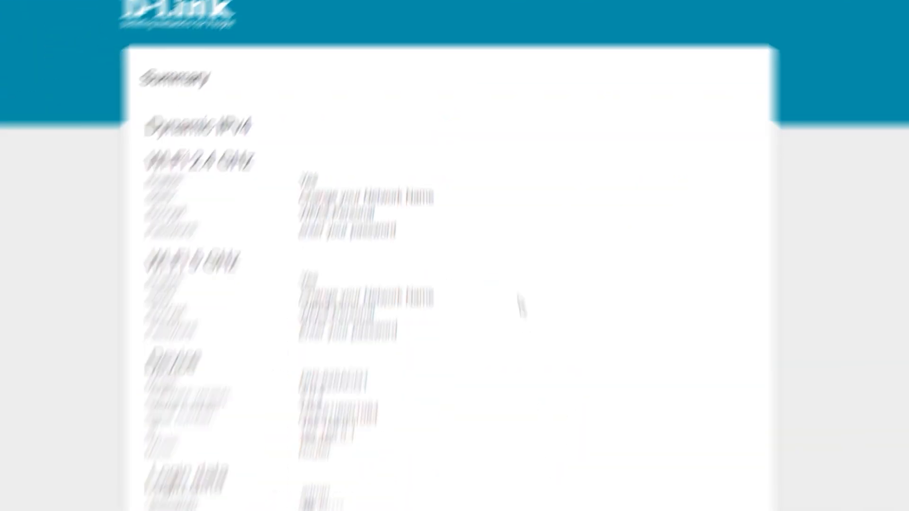
{"action": "scroll", "coordinate": [551, 457], "scroll_direction": "down", "scroll_amount": 3}
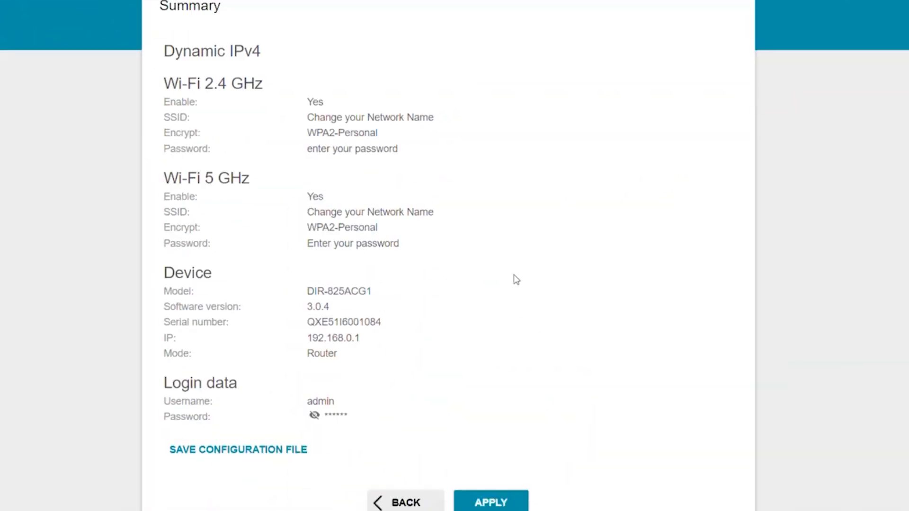
{"action": "left_click", "coordinate": [485, 465]}
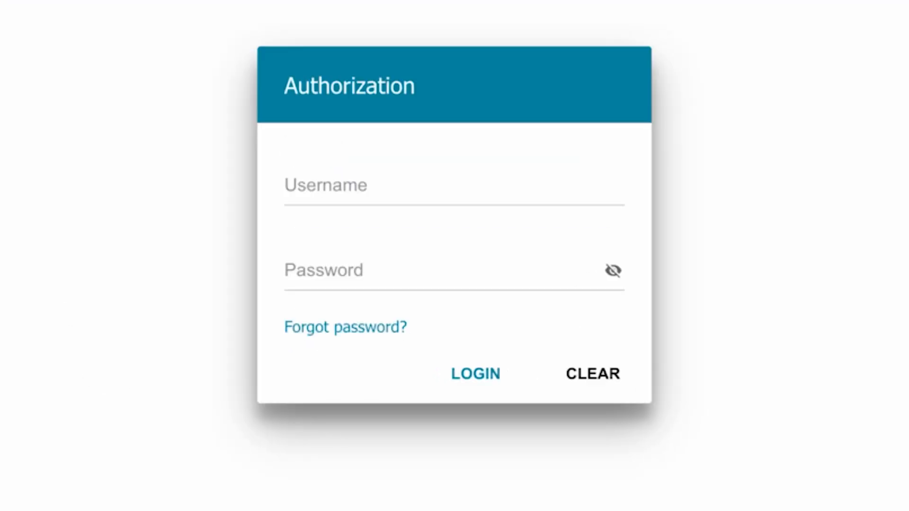
- Log in to the router's web interface with the username admin and the account password
{"action": "left_click", "coordinate": [412, 177]}
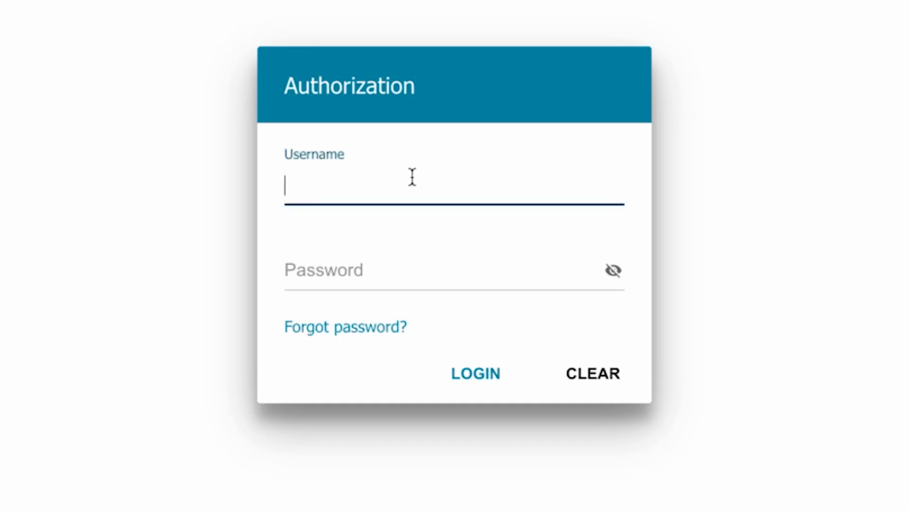
{"action": "type", "text": "admin"}
{"action": "left_click", "coordinate": [336, 273]}
{"action": "type", "text": "********"}
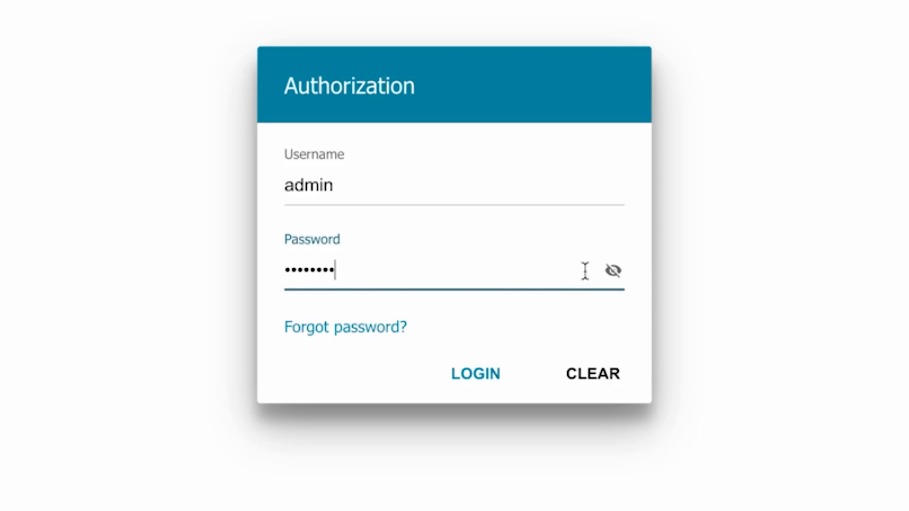
{"action": "left_click", "coordinate": [458, 374]}
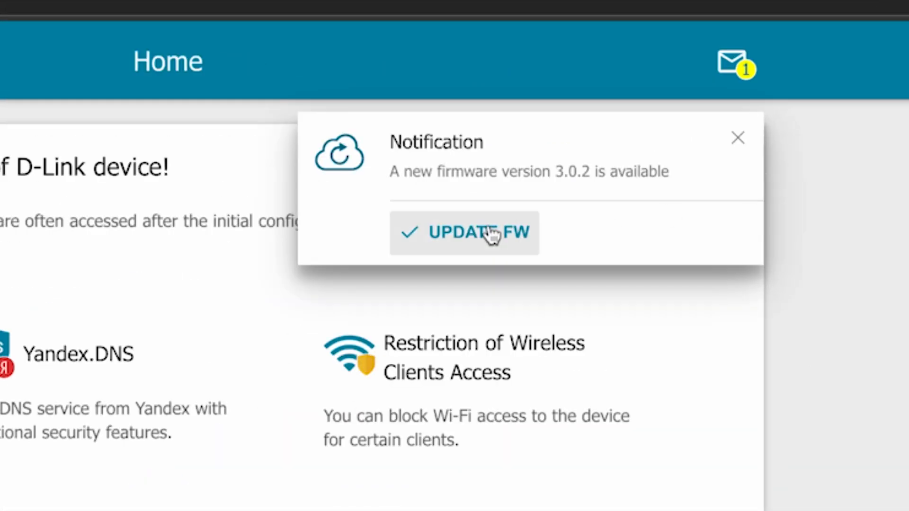
- Dismiss the firmware pop-up, open the notifications page, and start and confirm the update to firmware version 3.0.2
{"action": "left_click", "coordinate": [736, 139]}
{"action": "left_click", "coordinate": [739, 63]}
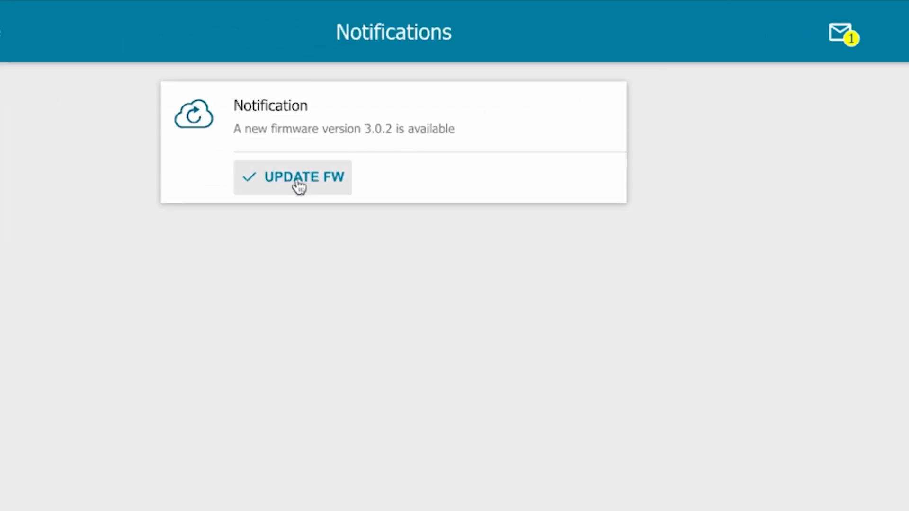
{"action": "left_click", "coordinate": [302, 185]}
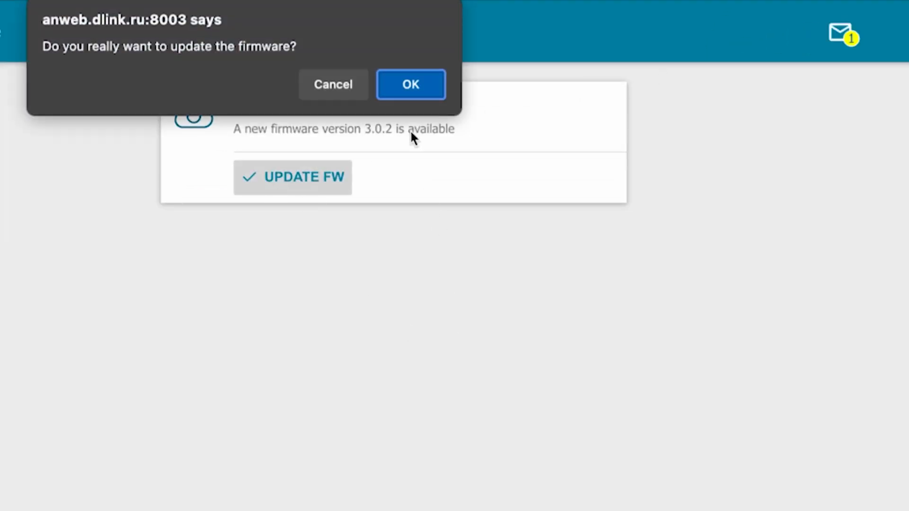
{"action": "left_click", "coordinate": [408, 88]}
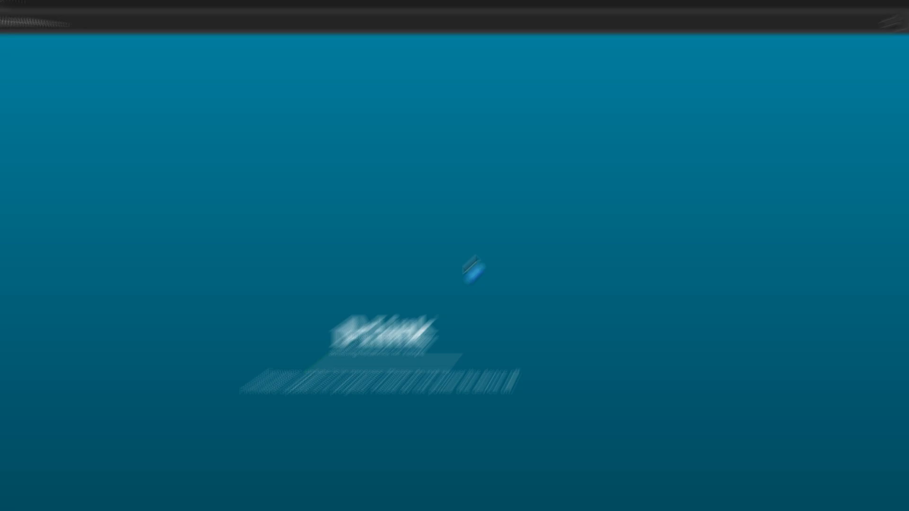